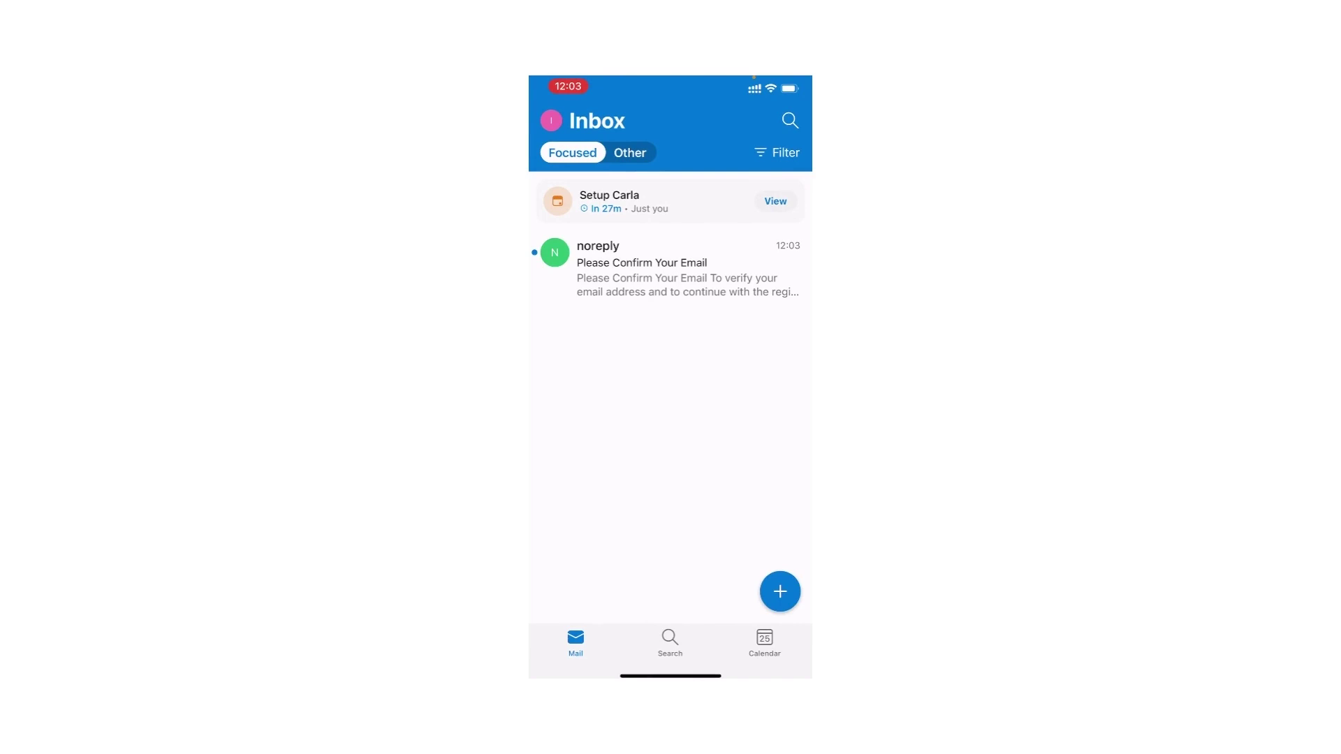
Open the 'Please Confirm Your Email' message in Outlook and confirm the address
click(671, 269)
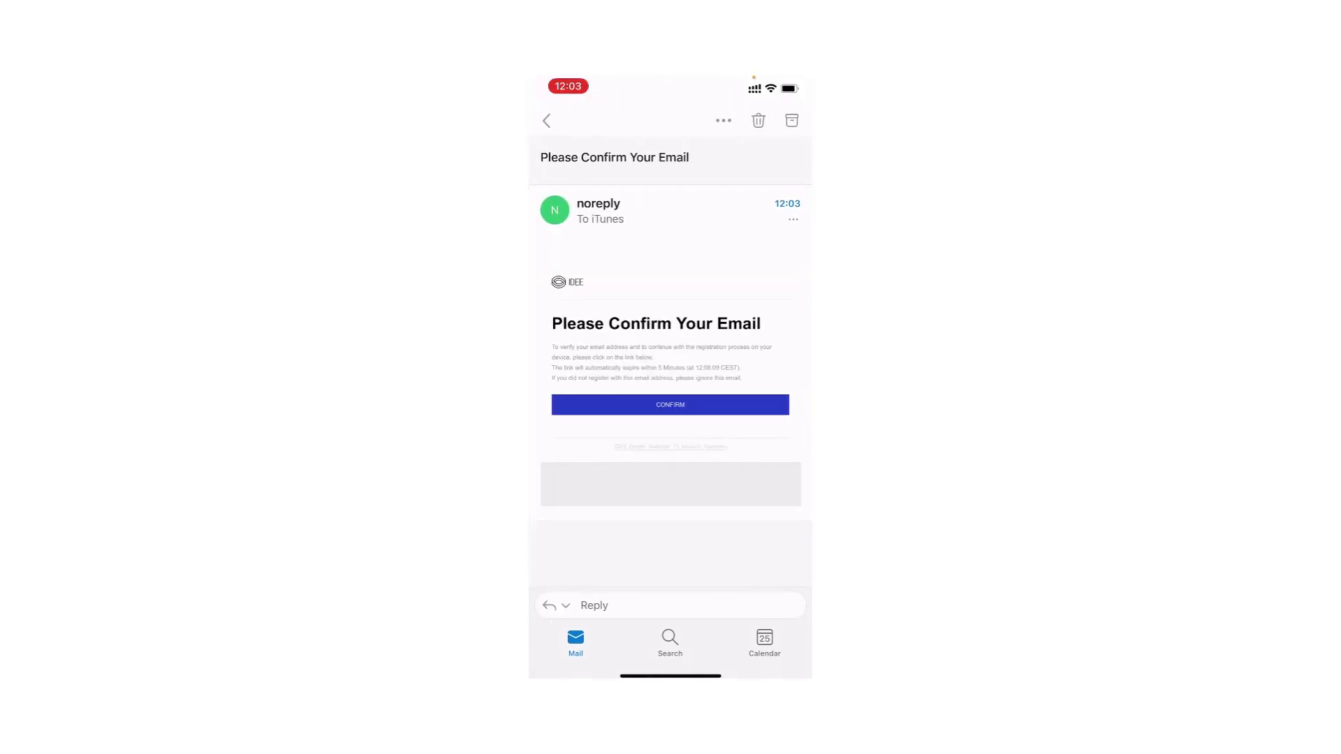
click(670, 405)
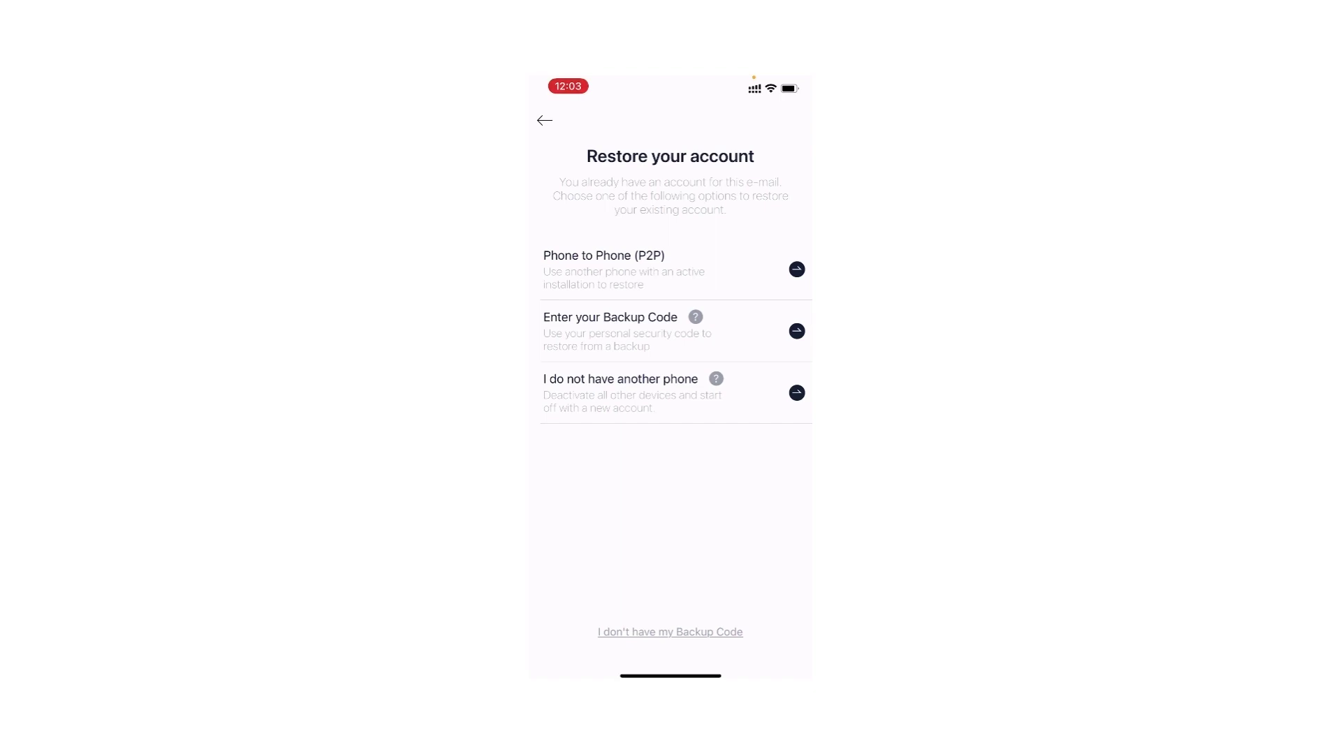
Choose 'I do not have another phone' to restore the account without a second device
click(671, 392)
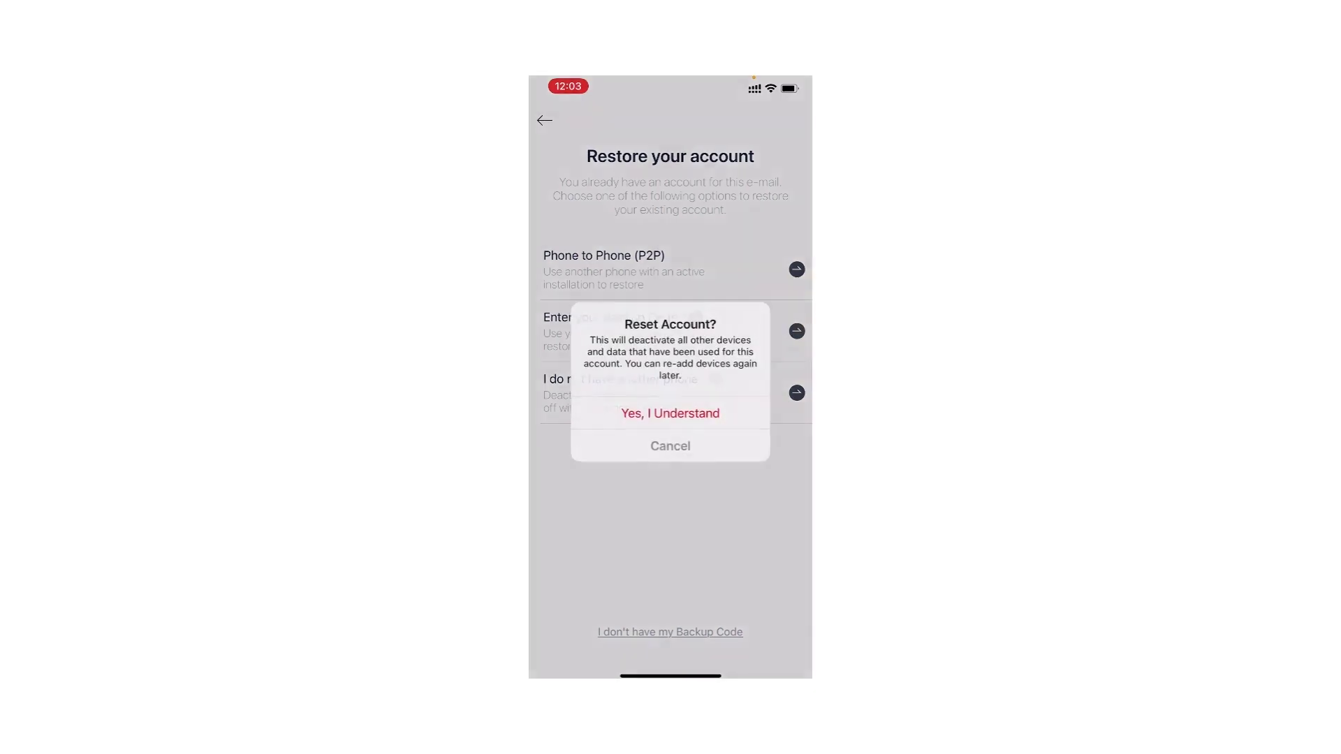